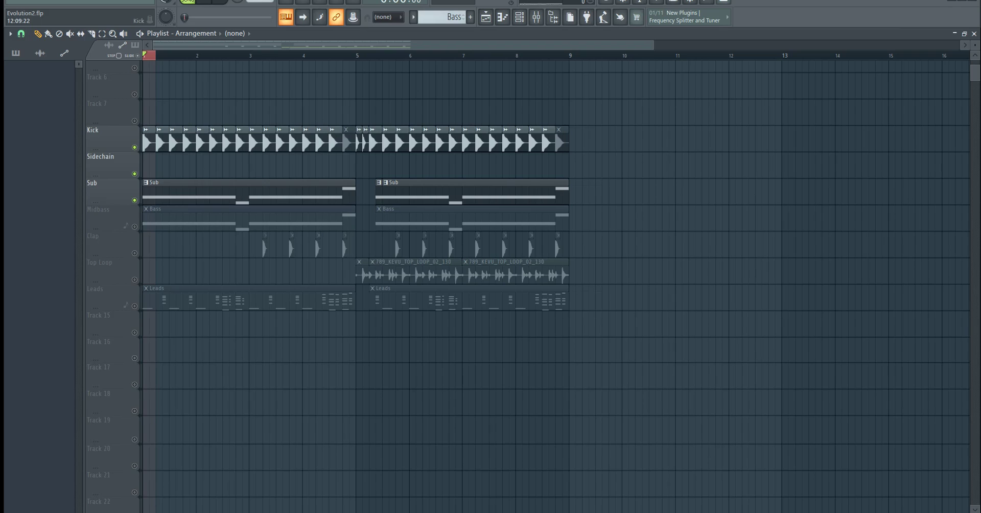
# Load a Fruity Balance effect into slot 9 of the Sub mixer insert.
pyautogui.press('F9')
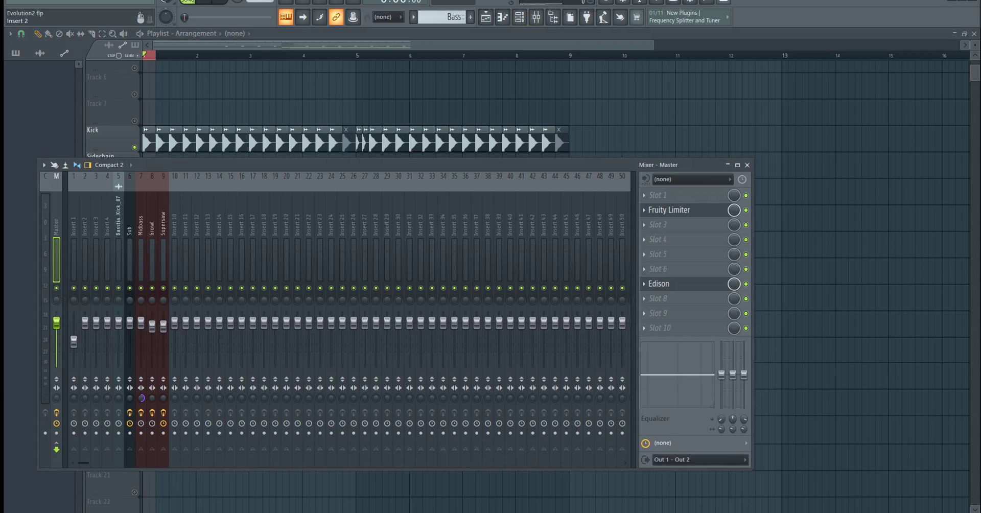
pyautogui.click(644, 313)
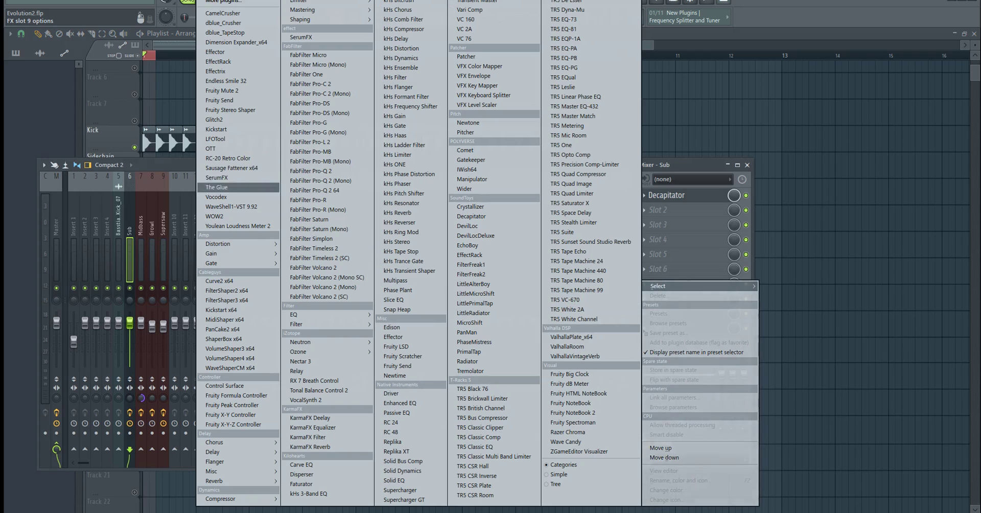
pyautogui.moveTo(212, 254)
pyautogui.click(149, 253)
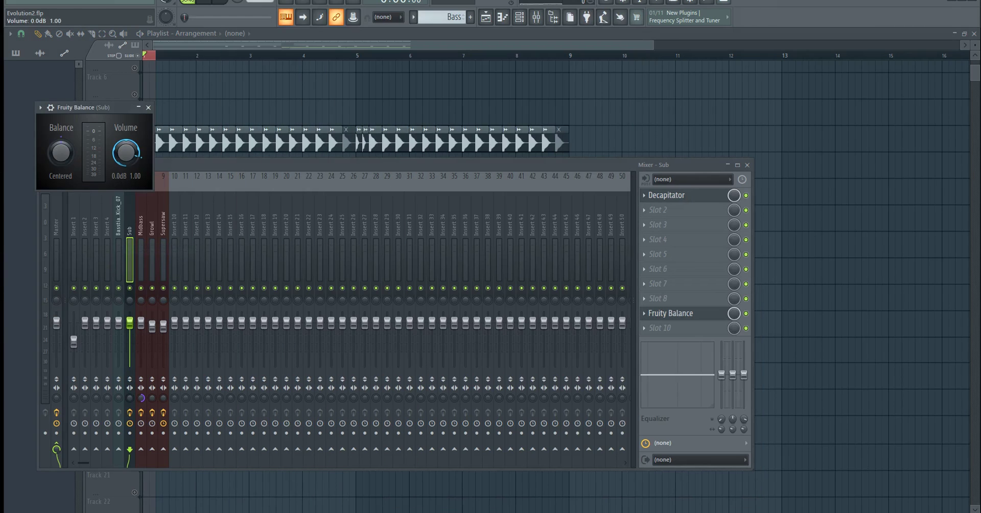
# Rename the Sub insert's Fruity Balance as Sidechain and move it down to slot 10.
pyautogui.click(664, 313)
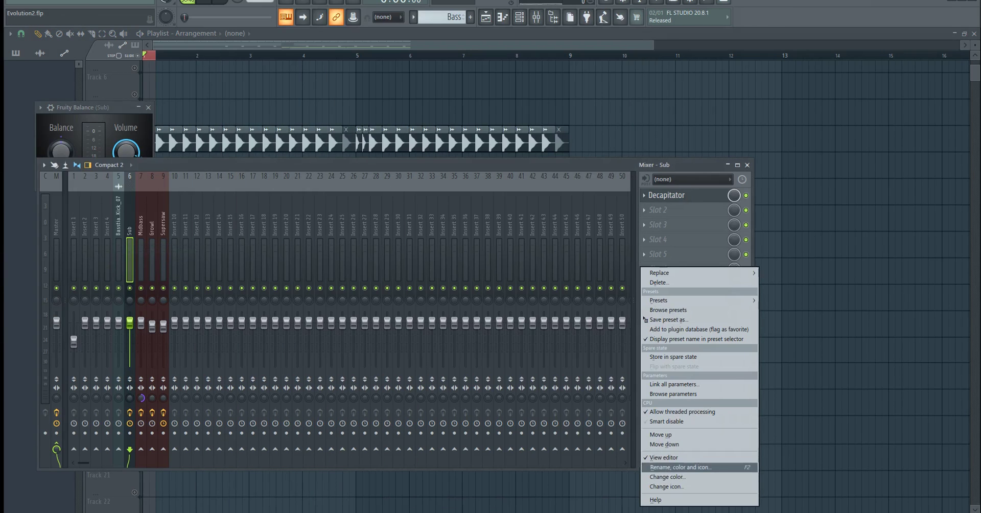
pyautogui.click(664, 465)
pyautogui.write('Sidechain')
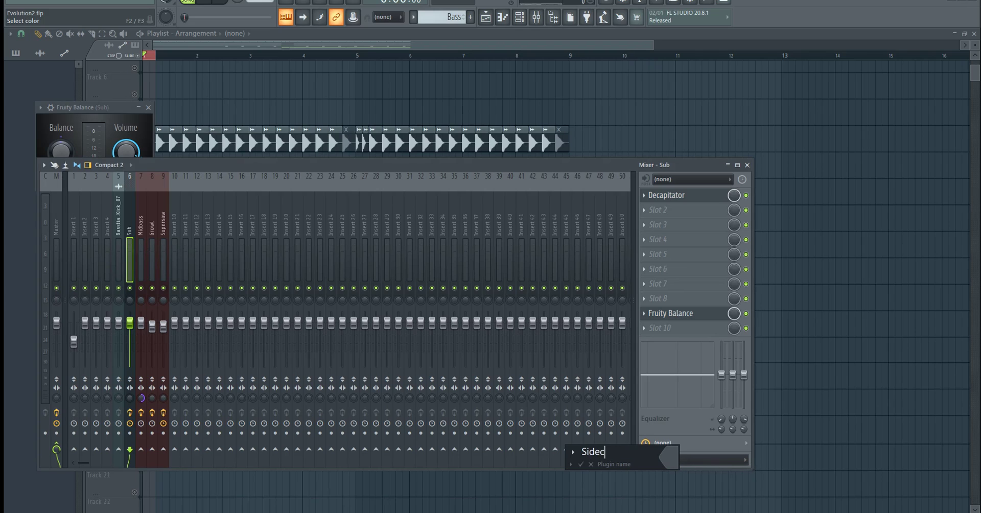
pyautogui.press('Return')
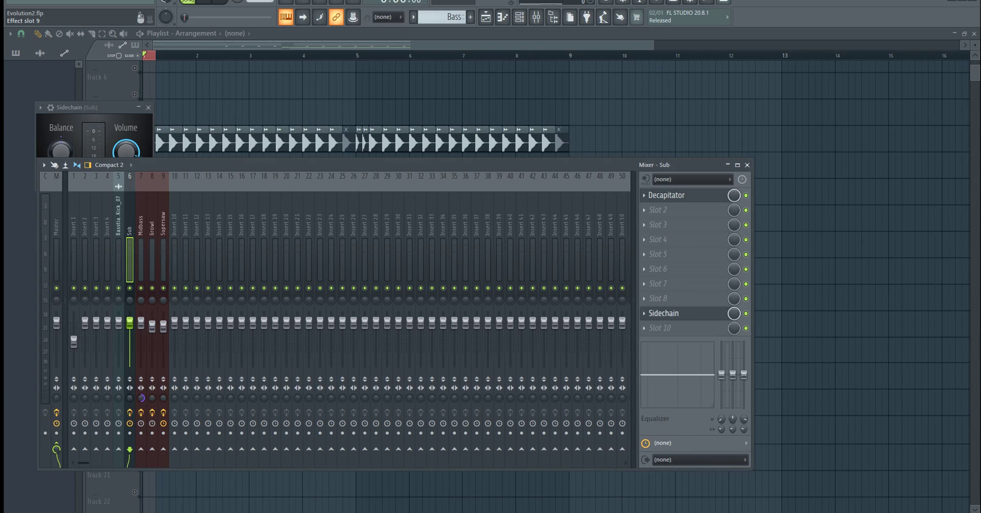
pyautogui.scroll(-1, 663, 313)
pyautogui.click(663, 327)
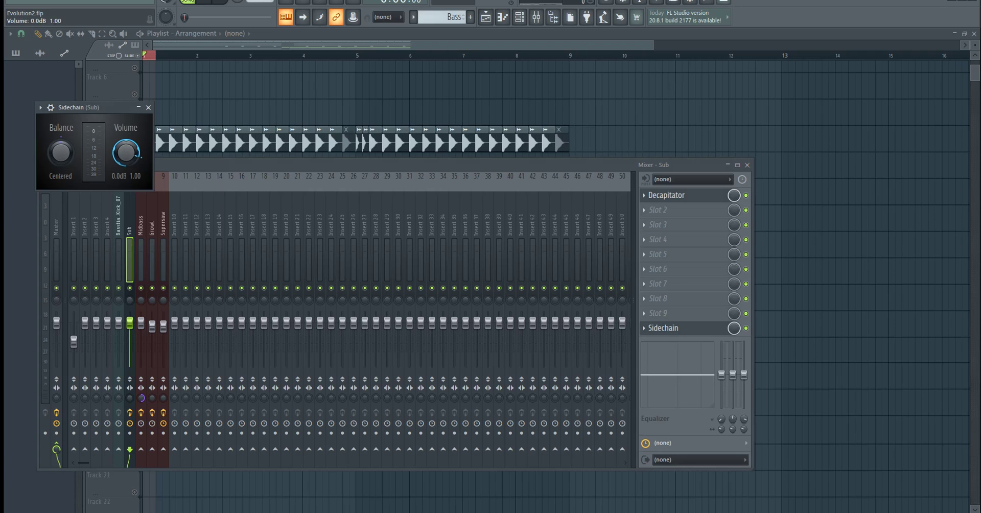
# Create an automation clip for the Sidechain effect's volume and place it on the Sidechain playlist track under the first kick.
pyautogui.rightClick(132, 155)
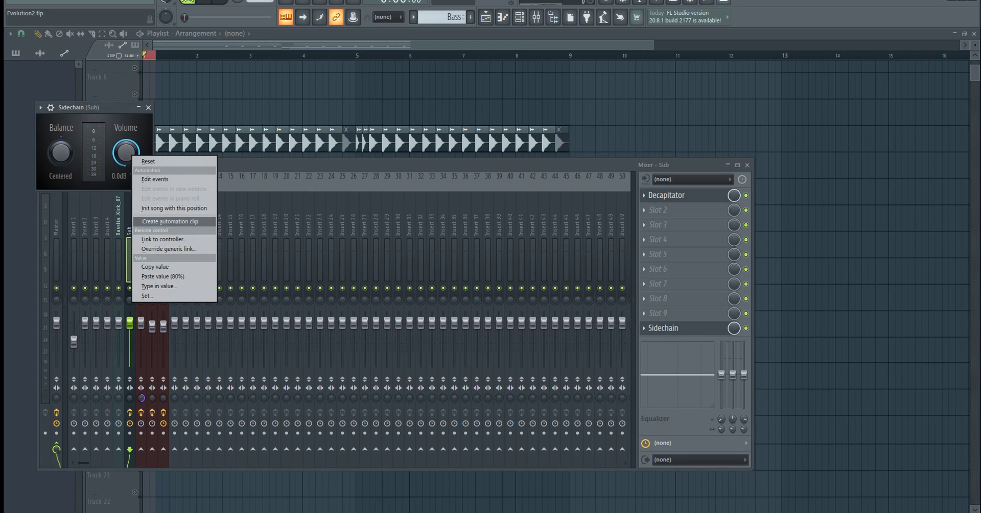
pyautogui.click(170, 221)
pyautogui.moveTo(652, 45); pyautogui.dragTo(328, 45)
pyautogui.moveTo(162, 72); pyautogui.dragTo(162, 178)
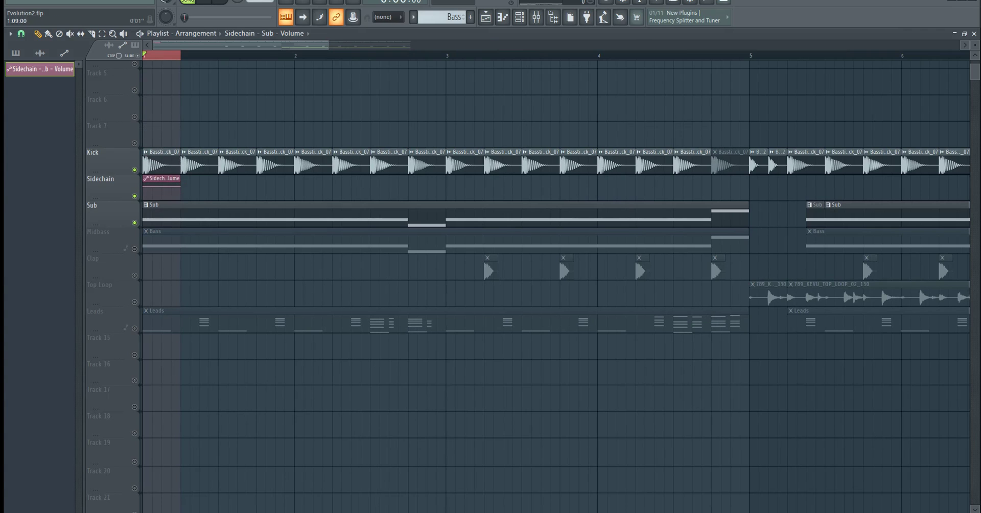
# Lower the first point of the Sidechain volume clip to the bottom, making a ramp up to the end point.
pyautogui.scroll(2, 555, 286)
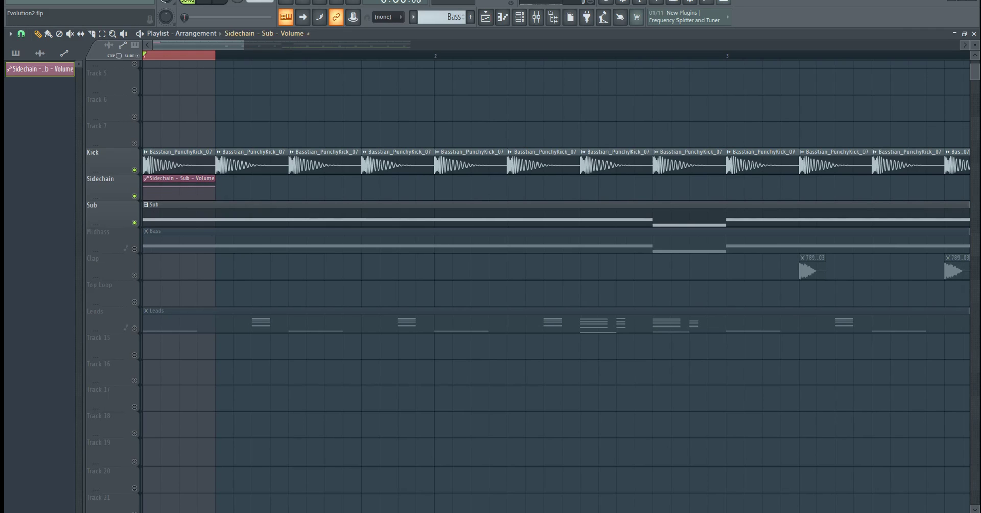
pyautogui.scroll(2, 555, 286)
pyautogui.scroll(2, 556, 286)
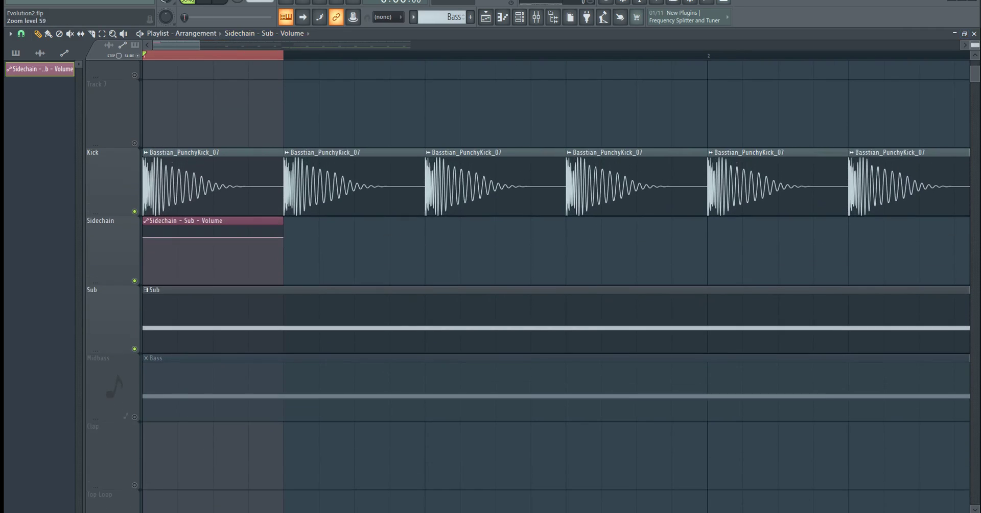
pyautogui.scroll(2, 556, 286)
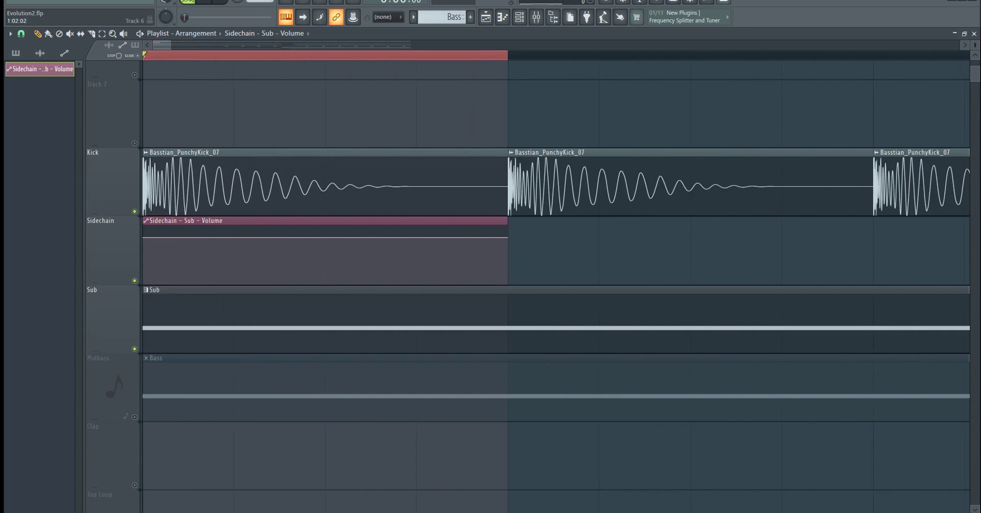
pyautogui.scroll(-1, 556, 286)
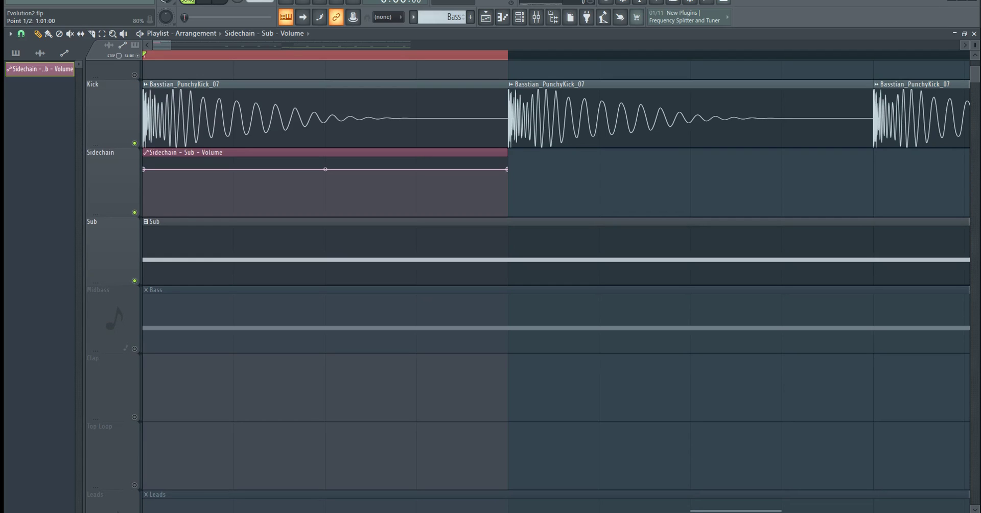
pyautogui.moveTo(143, 169); pyautogui.dragTo(144, 215)
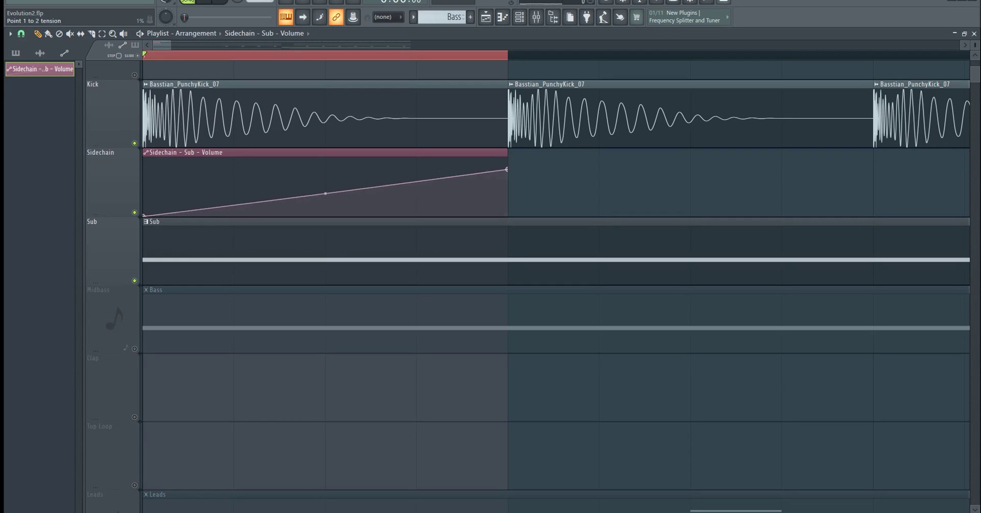
# Overlay the volume clip on the first kick and shape its rise with a point about three-quarters along and a slight bend.
pyautogui.moveTo(158, 152); pyautogui.dragTo(158, 83)
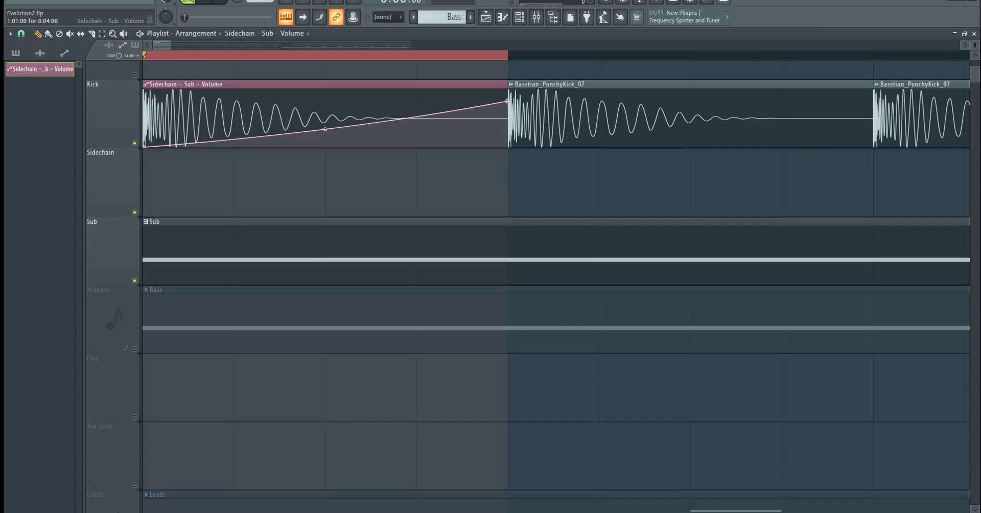
pyautogui.moveTo(326, 128)
pyautogui.mouseDown()
pyautogui.moveTo(326, 143)
pyautogui.moveTo(325, 127)
pyautogui.mouseUp()
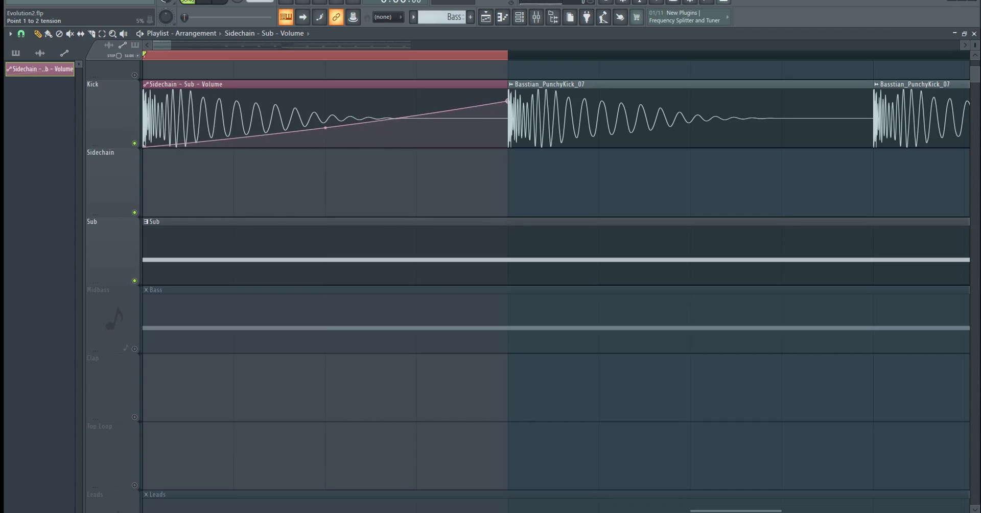
pyautogui.rightClick(507, 101)
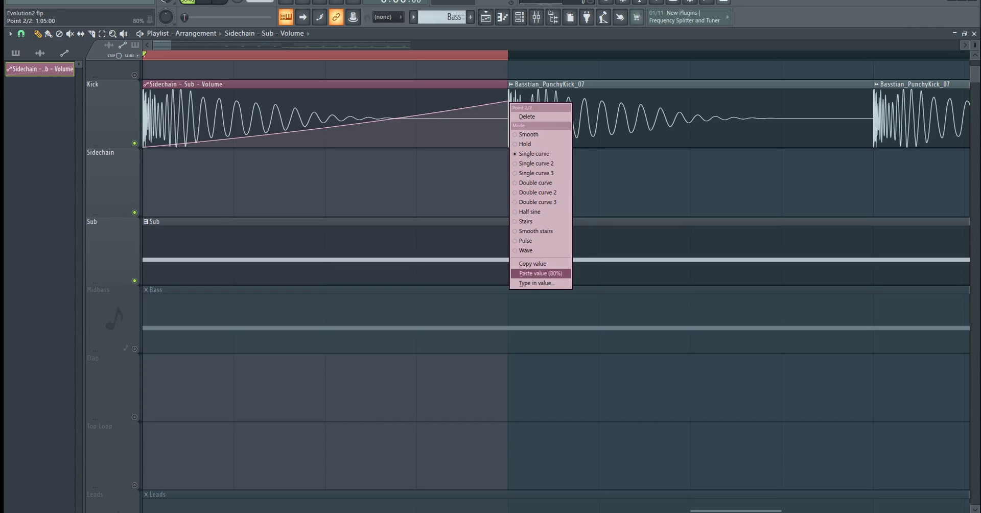
pyautogui.click(526, 263)
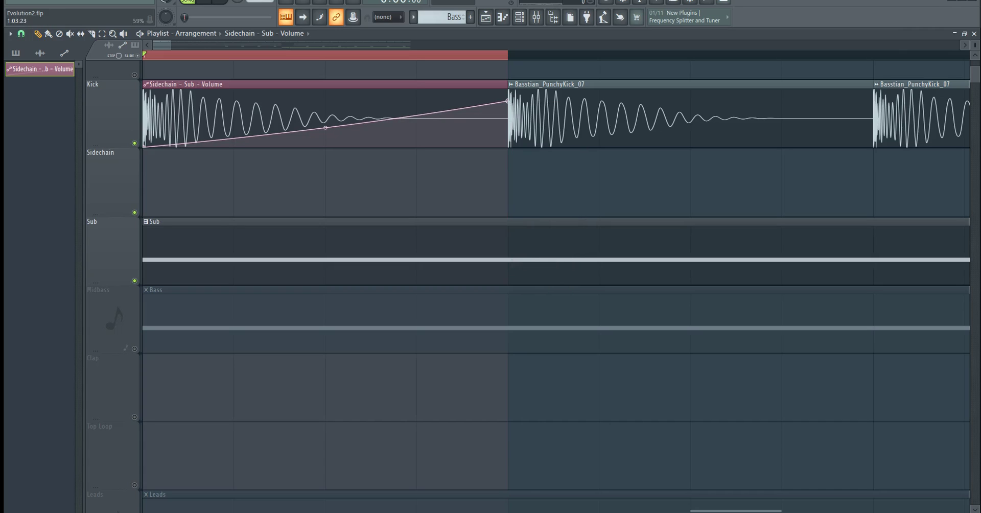
pyautogui.rightClick(416, 111)
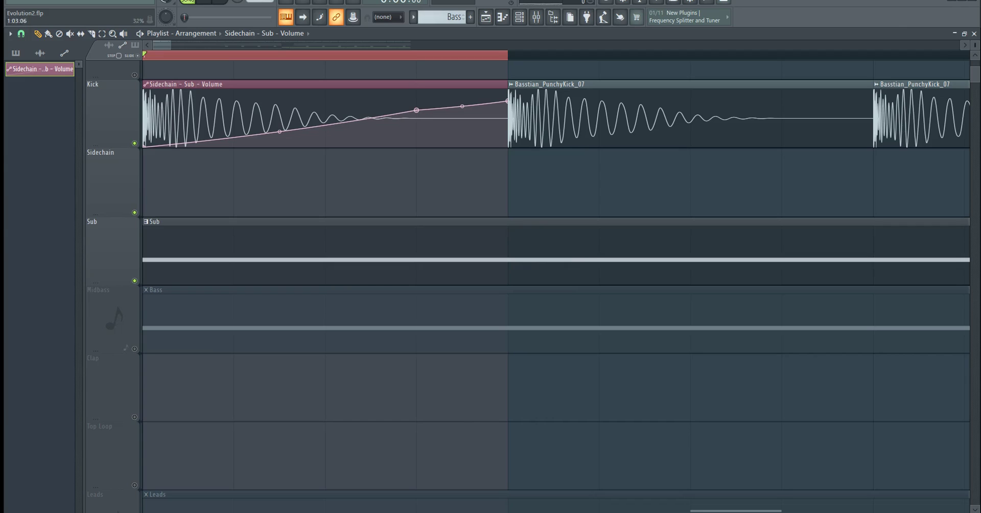
pyautogui.moveTo(280, 131); pyautogui.dragTo(280, 134)
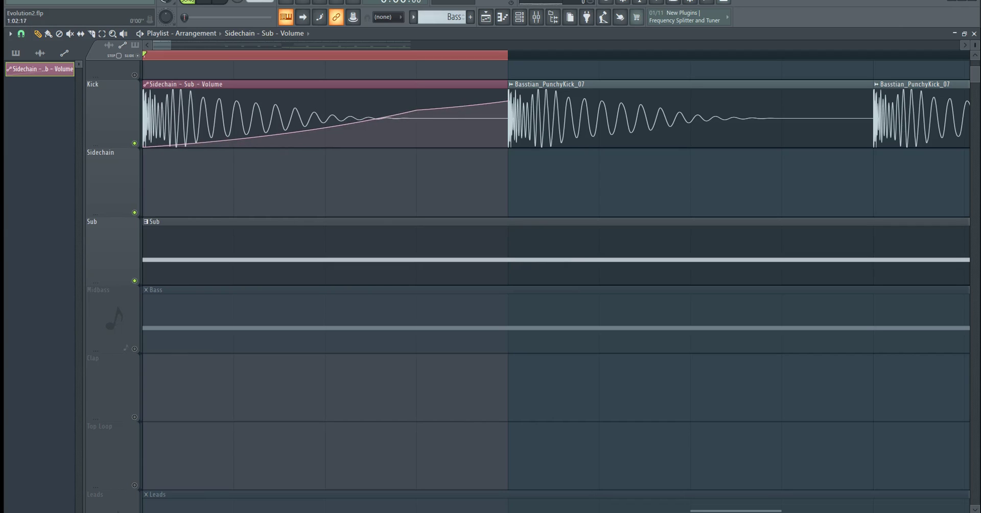
# Play the first beat to check the ducking and move the automation clip back to the Sidechain track.
pyautogui.press('space')
pyautogui.press('space')
pyautogui.press('space')
pyautogui.scroll(-5, 204, 95)
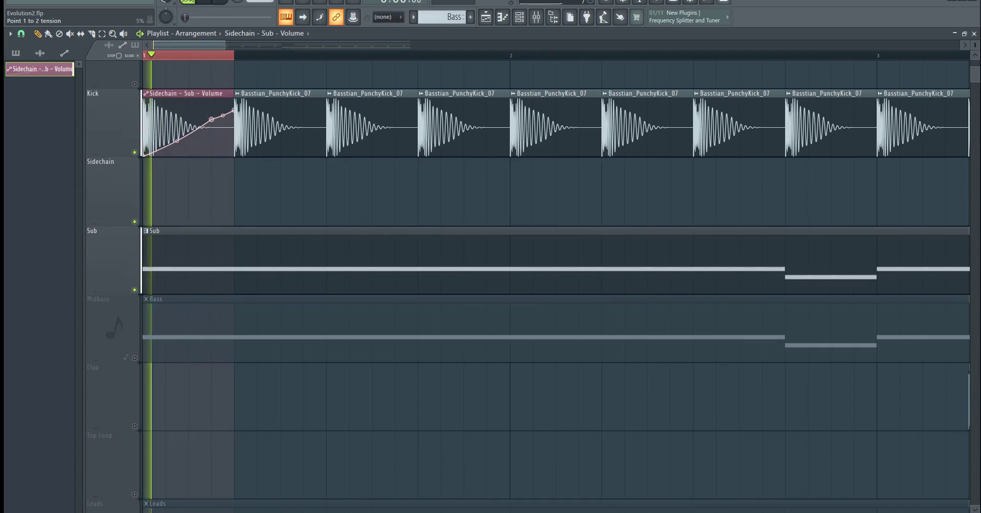
pyautogui.moveTo(189, 93); pyautogui.dragTo(189, 162)
pyautogui.press('space')
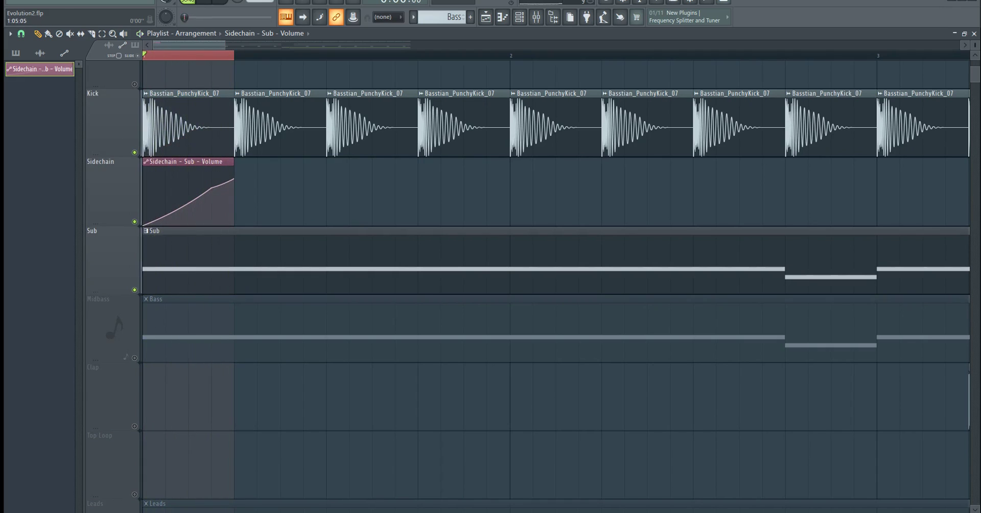
# Clear the time selection and fill the Sidechain track with back-to-back copies of the volume clip through bar 9.
pyautogui.scroll(-5, 430, 75)
pyautogui.keyDown('ctrl'); pyautogui.click(148, 56); pyautogui.keyUp('ctrl')
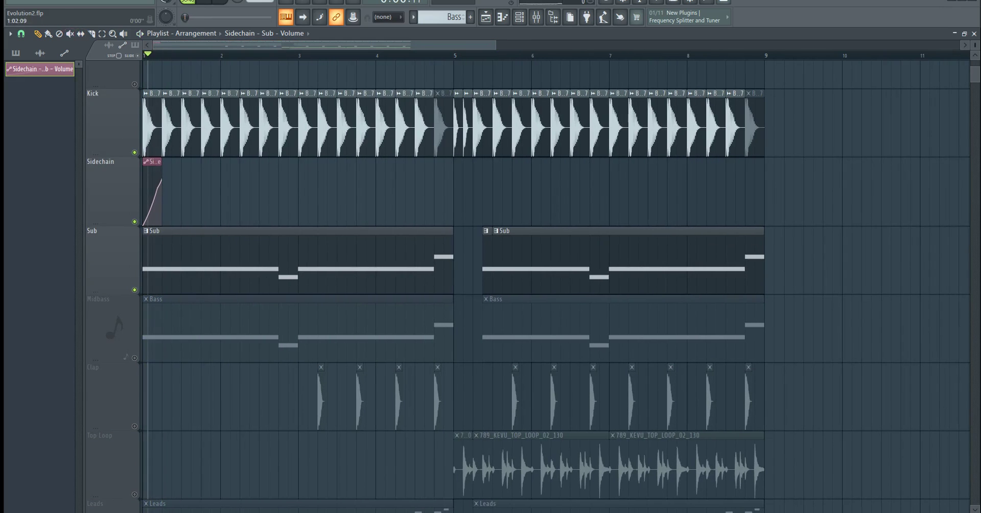
pyautogui.click(49, 34)
pyautogui.hotkey('ctrl', 'b')
pyautogui.hotkey('ctrl', 'b')
pyautogui.hotkey('ctrl', 'b')
pyautogui.hotkey('ctrl', 'b')
pyautogui.hotkey('ctrl', 'b')
pyautogui.hotkey('ctrl', 'b')
pyautogui.hotkey('ctrl', 'b')
pyautogui.hotkey('ctrl', 'b')
pyautogui.hotkey('ctrl', 'b')
pyautogui.hotkey('ctrl', 'b')
pyautogui.hotkey('ctrl', 'b')
pyautogui.hotkey('ctrl', 'b')
pyautogui.hotkey('ctrl', 'b')
pyautogui.hotkey('ctrl', 'b')
pyautogui.hotkey('ctrl', 'b')
pyautogui.hotkey('ctrl', 'b')
pyautogui.hotkey('ctrl', 'b')
pyautogui.hotkey('ctrl', 'b')
pyautogui.hotkey('ctrl', 'b')
pyautogui.hotkey('ctrl', 'b')
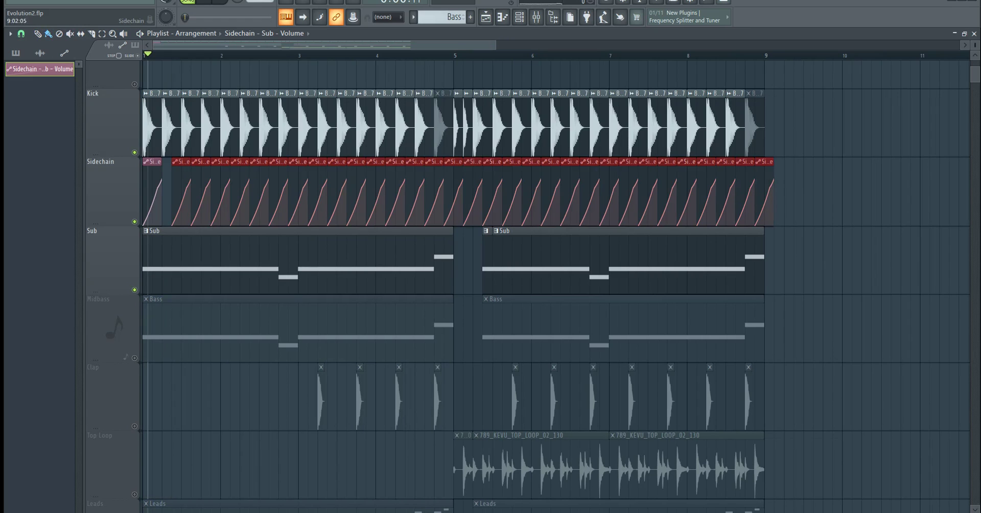
pyautogui.moveTo(755, 190); pyautogui.dragTo(696, 190)
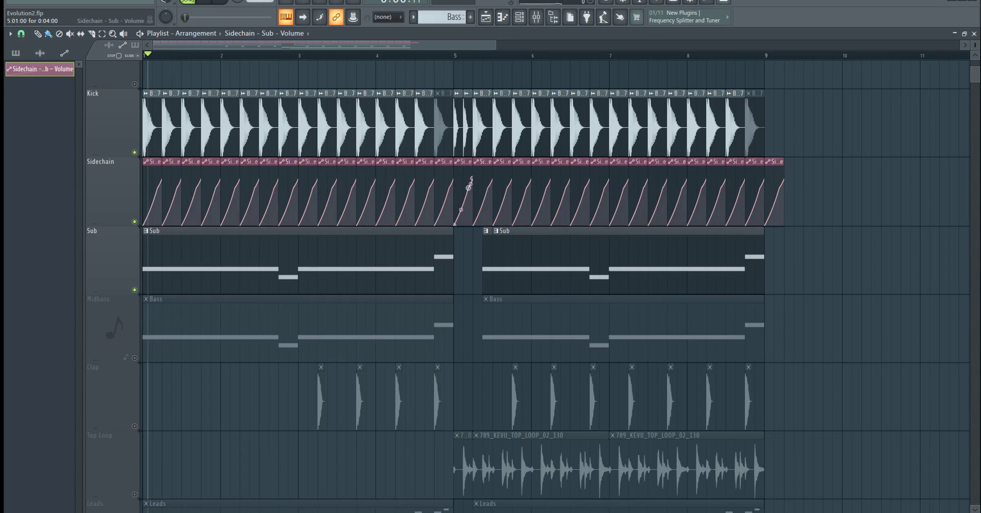
# Delete the Sidechain clips under the muted kick before bar 5 and past the start of bar 9, and play the result.
pyautogui.rightClick(446, 189)
pyautogui.press('space')
pyautogui.rightClick(774, 190)
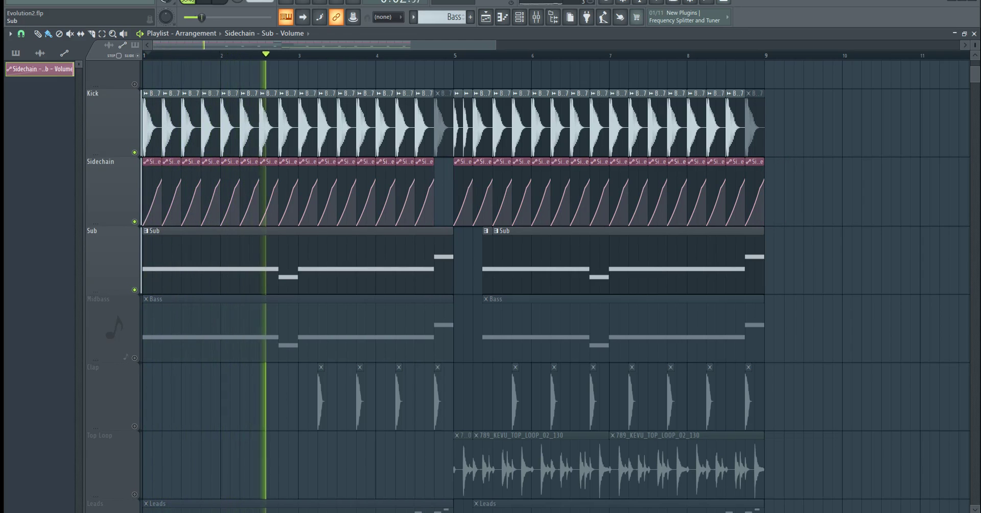
pyautogui.press('space')
# Turn all playlist tracks back on from the soloed state and briefly play the arrangement.
pyautogui.rightClick(134, 289)
pyautogui.rightClick(135, 290)
pyautogui.press('space')
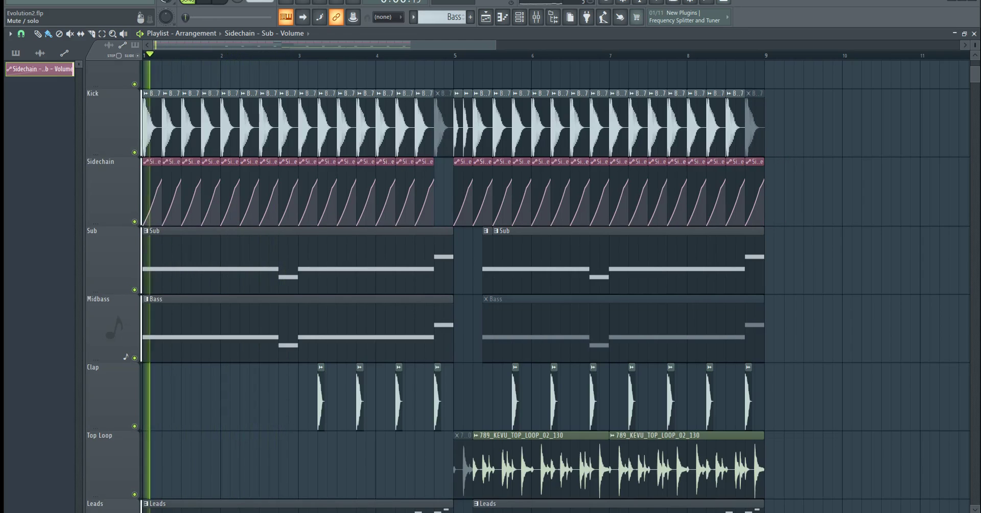
pyautogui.press('space')
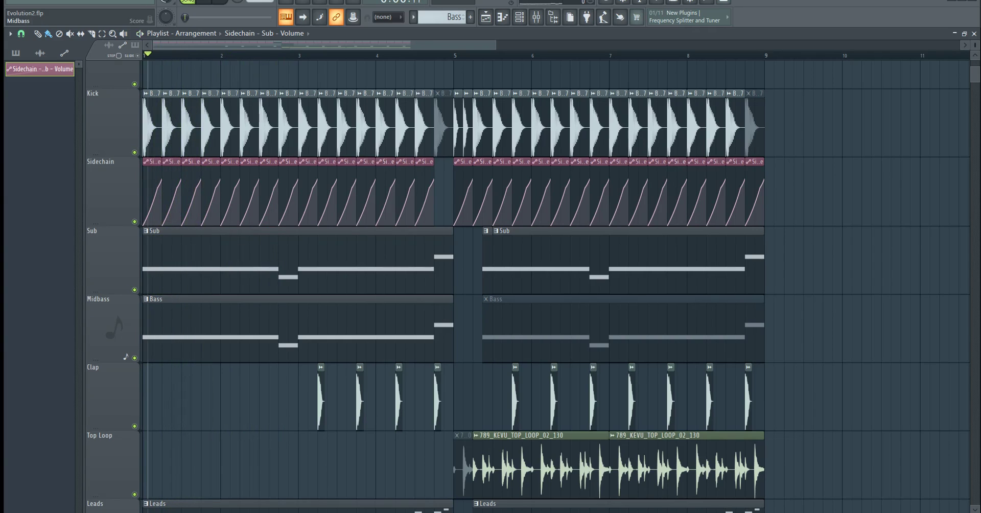
# Mute the Midbass track and play the arrangement from the start.
pyautogui.click(134, 357)
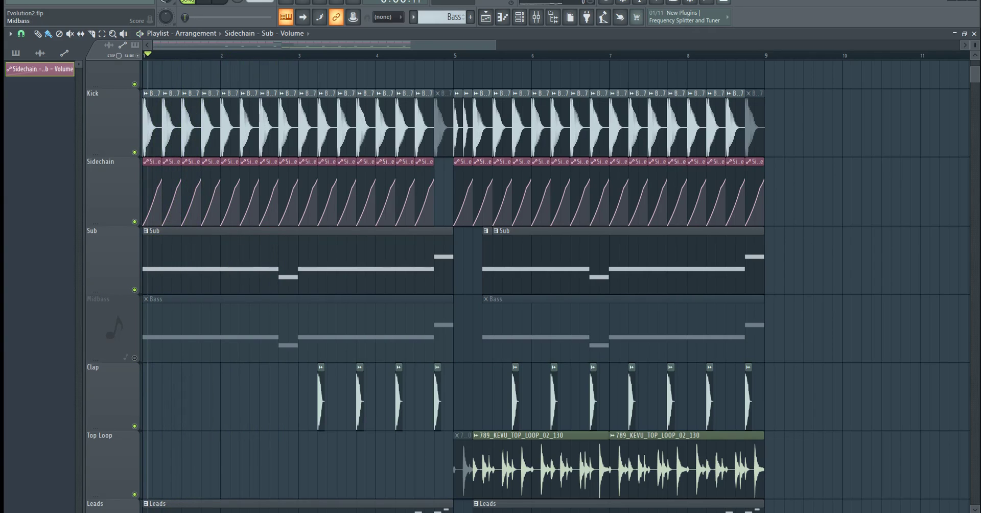
pyautogui.press('space')
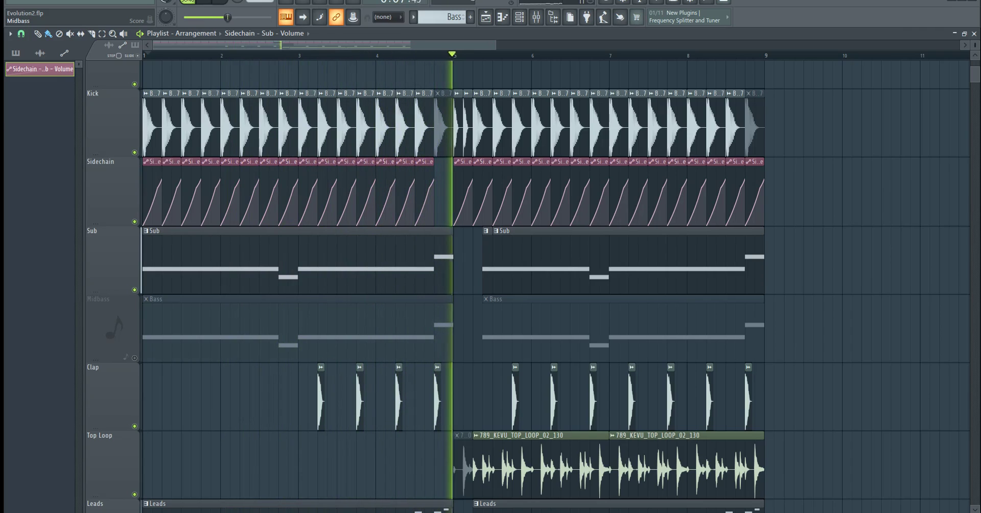
pyautogui.press('space')
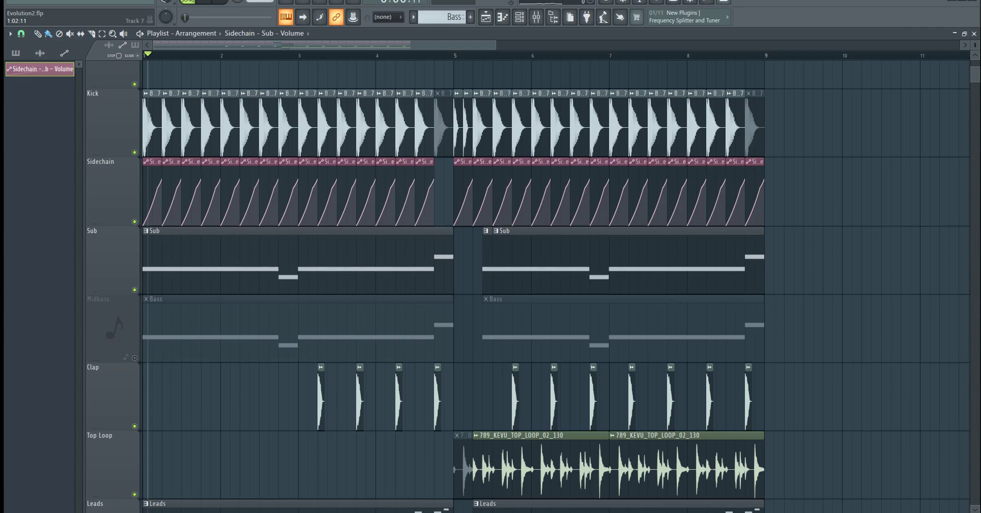
# Open the mixer and load Fruity Balance into the last effect slot of the Midbass insert.
pyautogui.scroll(2, 163, 326)
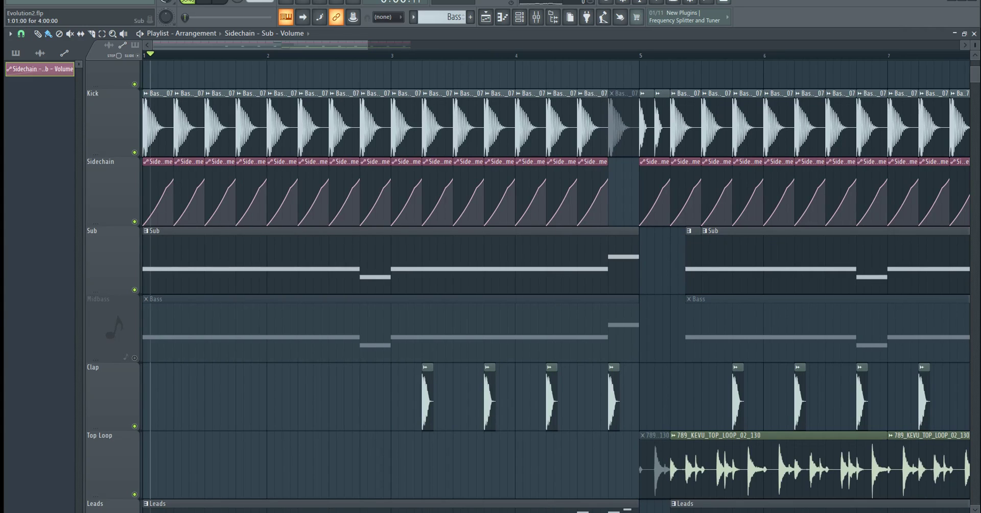
pyautogui.click(536, 17)
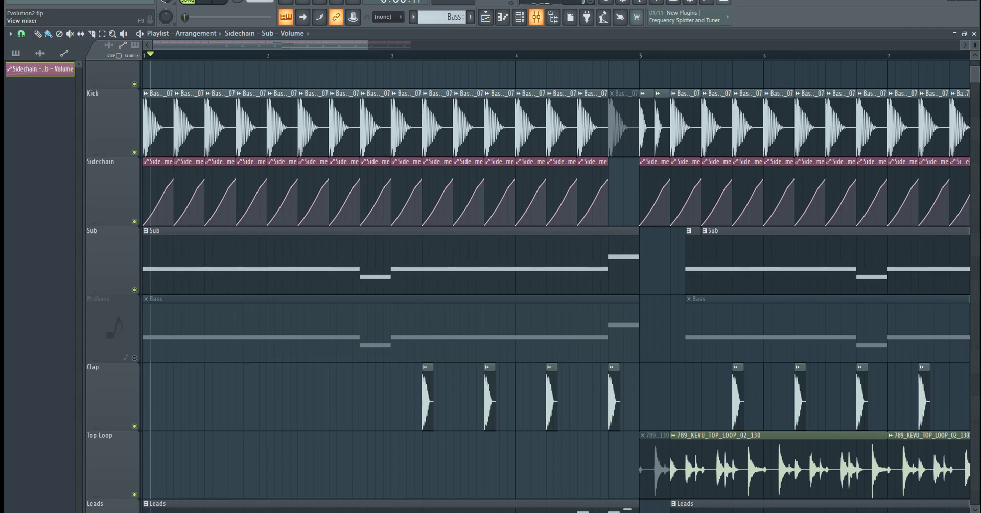
pyautogui.click(536, 17)
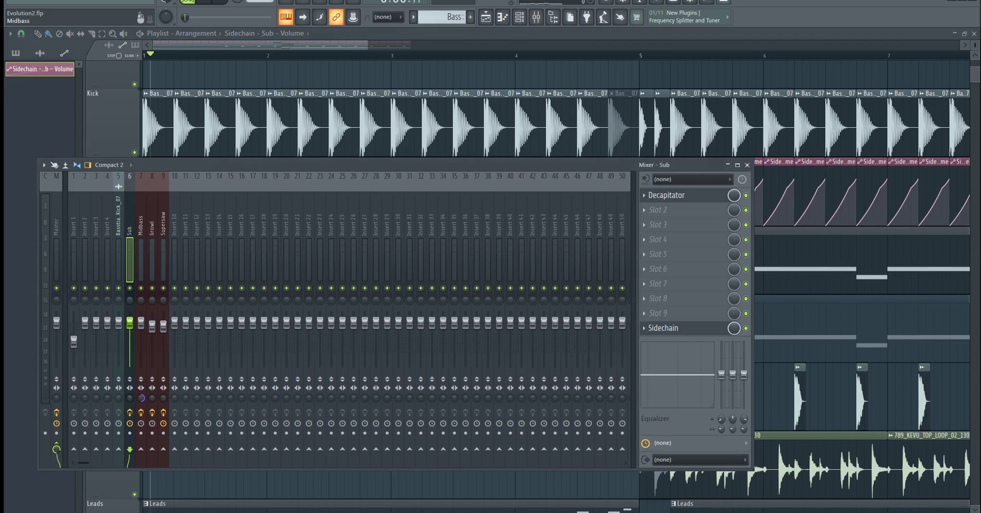
pyautogui.click(141, 255)
pyautogui.click(659, 327)
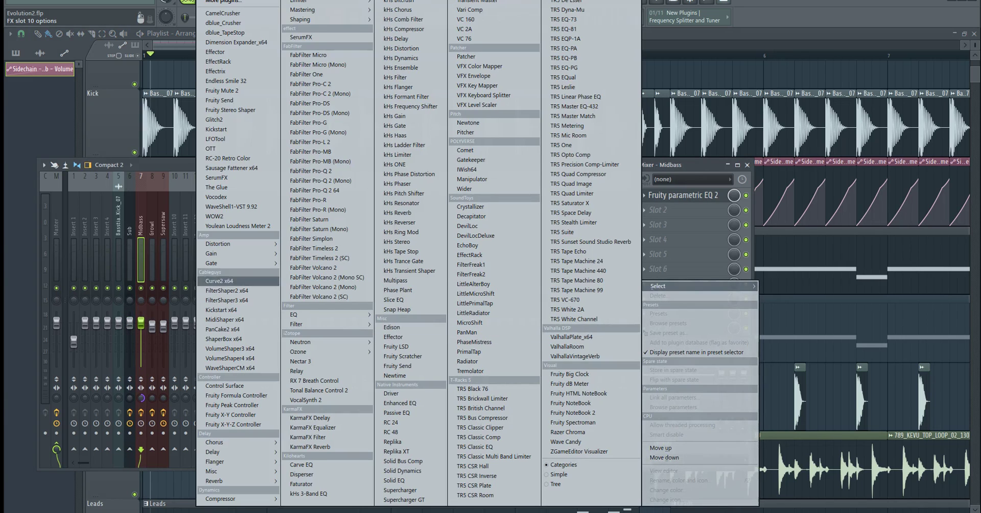
pyautogui.moveTo(240, 253)
pyautogui.click(149, 253)
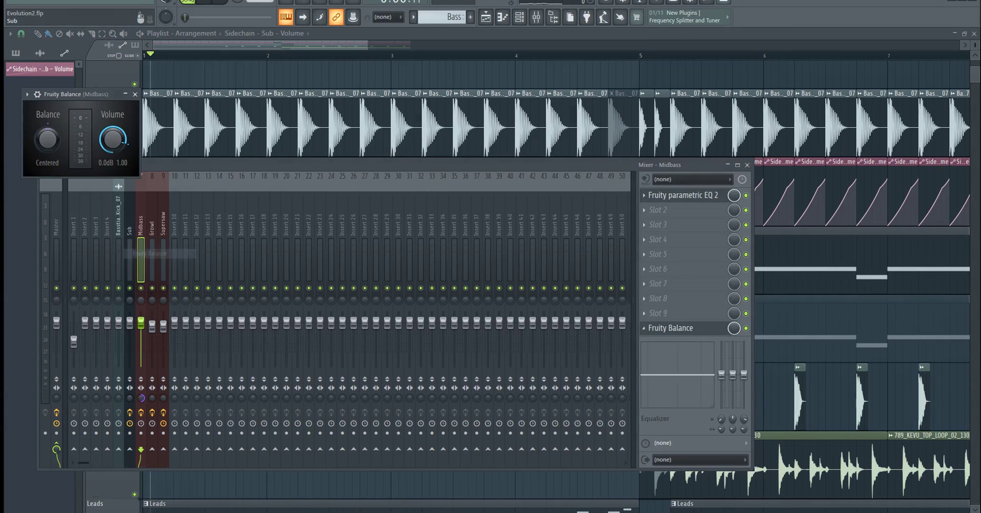
# Link the Midbass Fruity Balance volume to the Sidechain - Sub - Volume automation clip, accept, and close the open windows.
pyautogui.rightClick(112, 139)
pyautogui.click(143, 224)
pyautogui.click(490, 230)
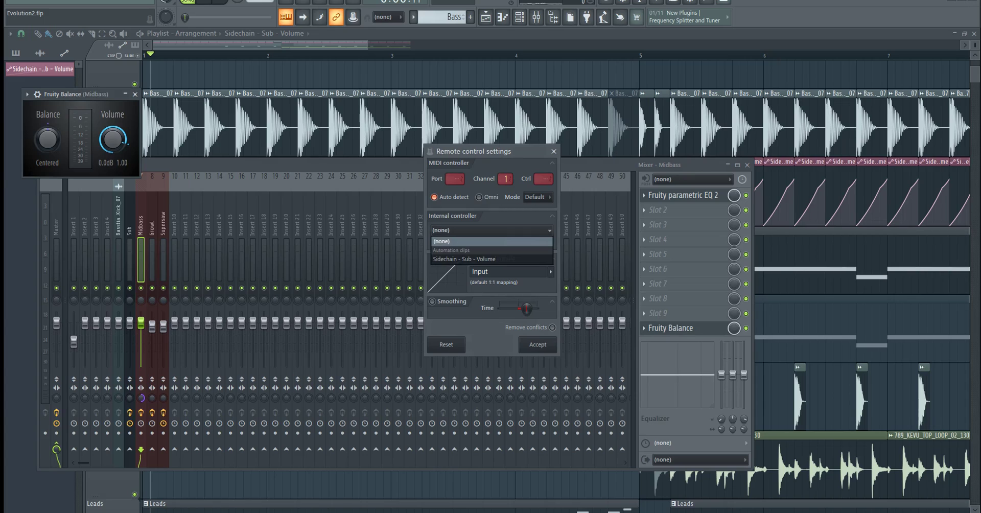
pyautogui.click(490, 258)
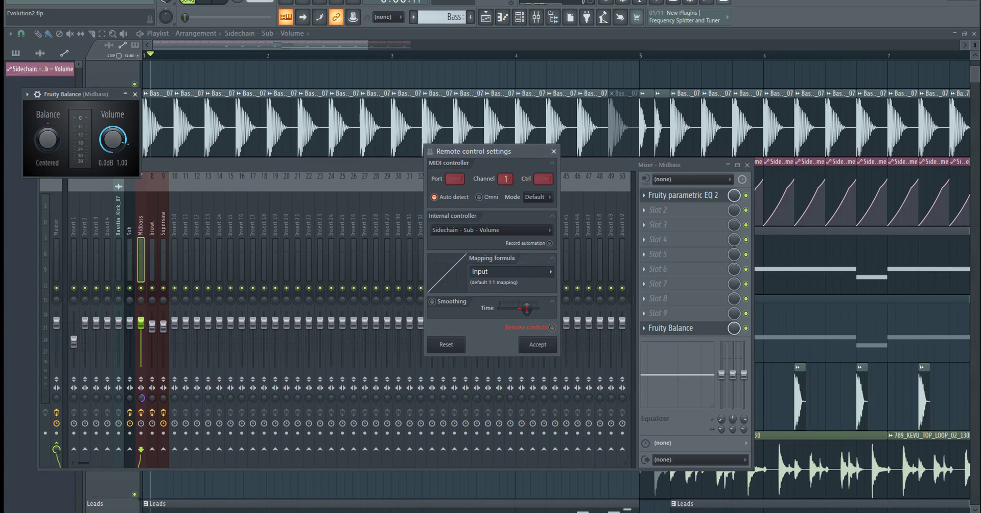
pyautogui.click(538, 344)
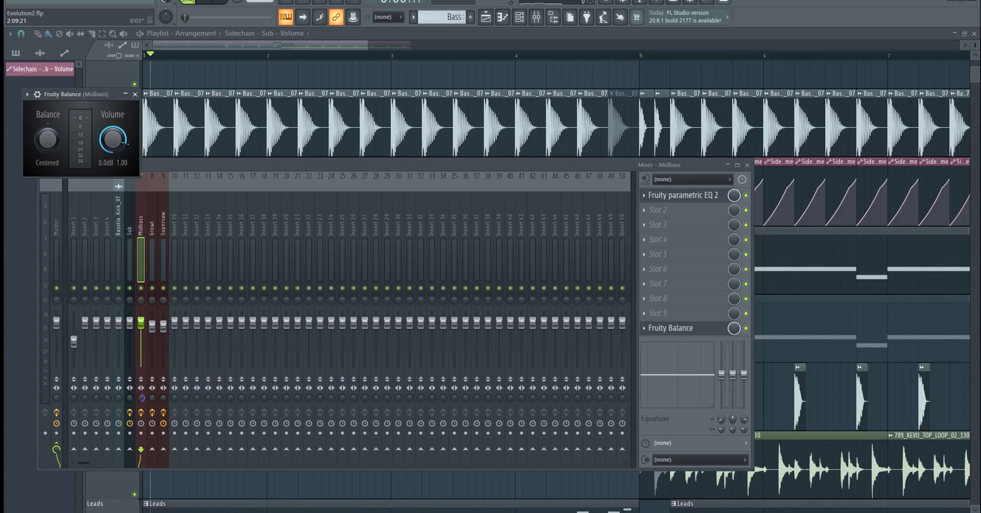
pyautogui.press('F12')
pyautogui.scroll(-2, 336, 255)
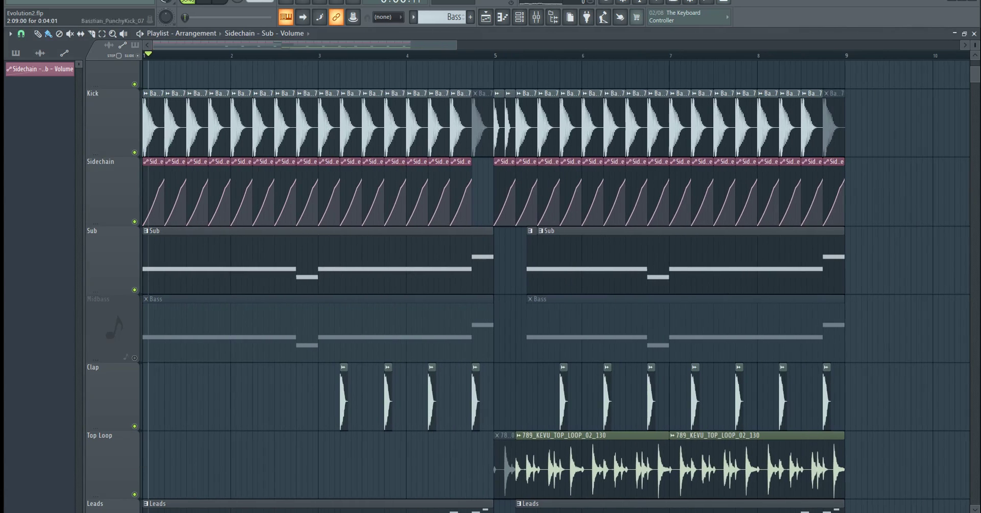
# Unmute the Midbass track and play the arrangement with the Sub track muted, switching Sub back on during playback.
pyautogui.click(135, 357)
pyautogui.click(134, 290)
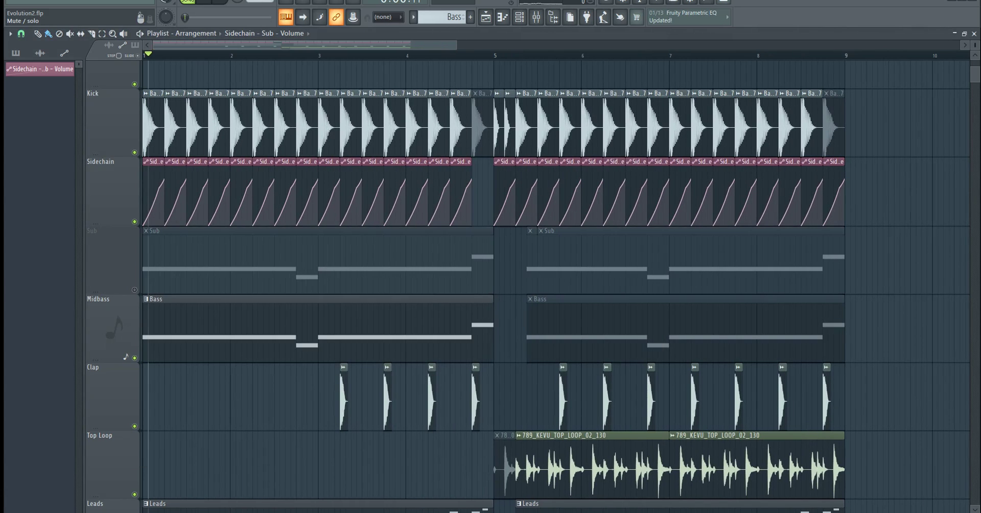
pyautogui.press('space')
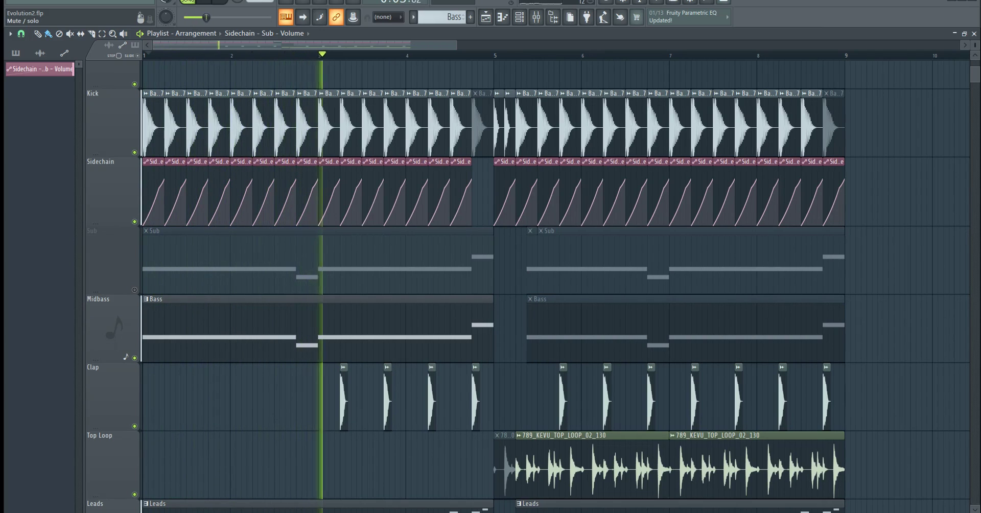
pyautogui.click(135, 290)
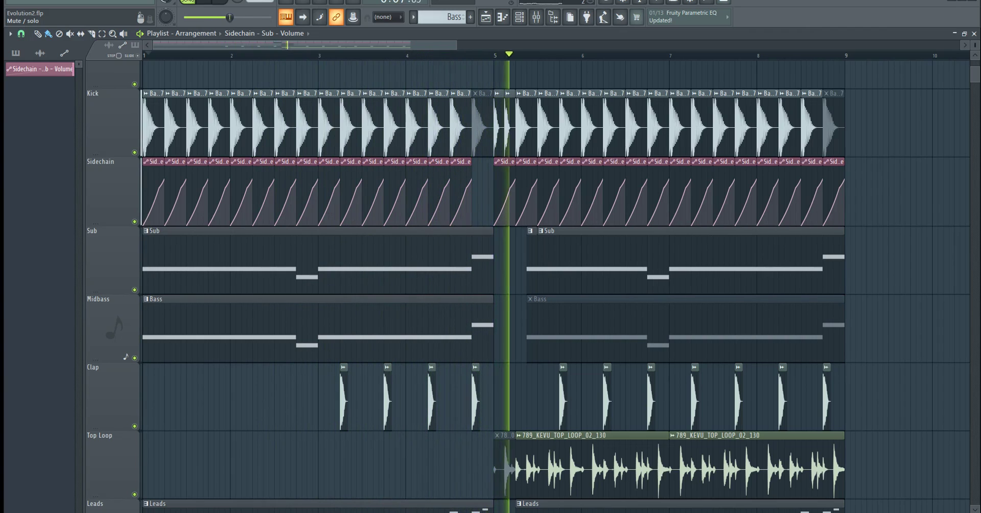
# Unmute the second Bass clip, after bar 5 on the Midbass track, and restart playback.
pyautogui.click(70, 34)
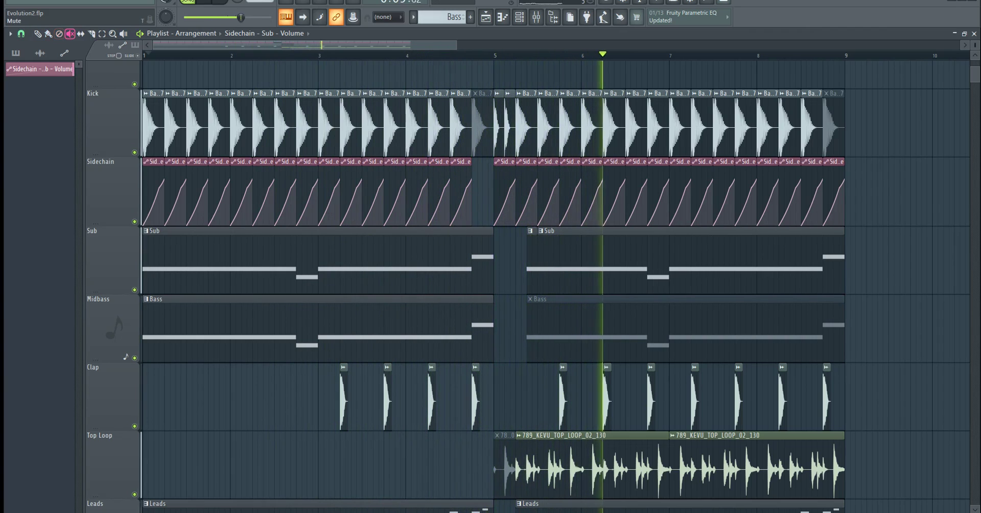
pyautogui.click(684, 327)
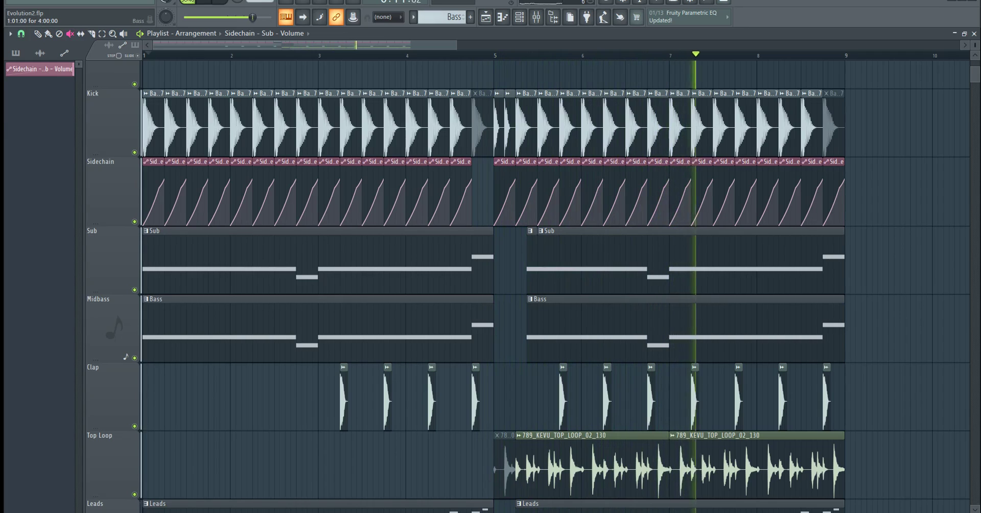
pyautogui.rightClick(131, 278)
pyautogui.press('Escape')
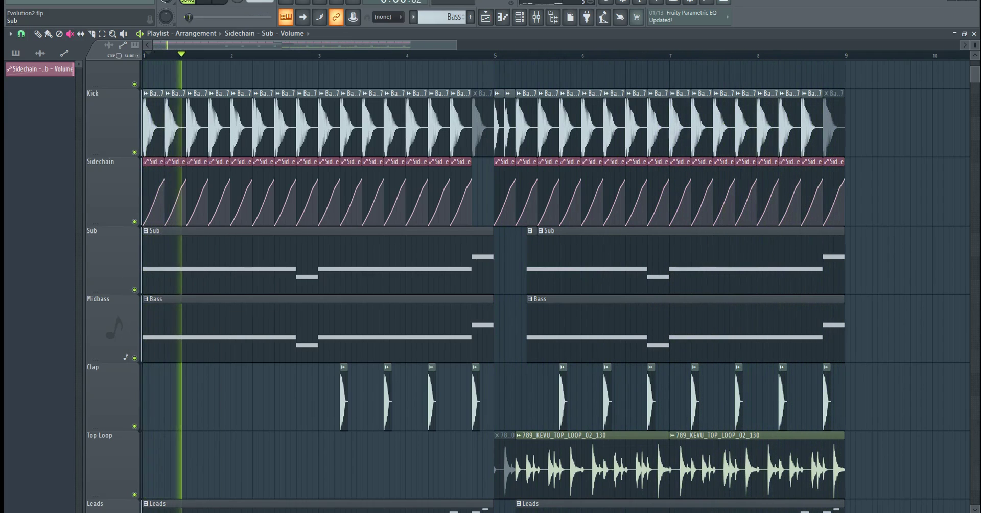
# Solo the Midbass track, turn the Sidechain track on with it, and play from the start.
pyautogui.rightClick(134, 289)
pyautogui.press('space')
pyautogui.rightClick(135, 358)
pyautogui.click(134, 221)
pyautogui.press('space')
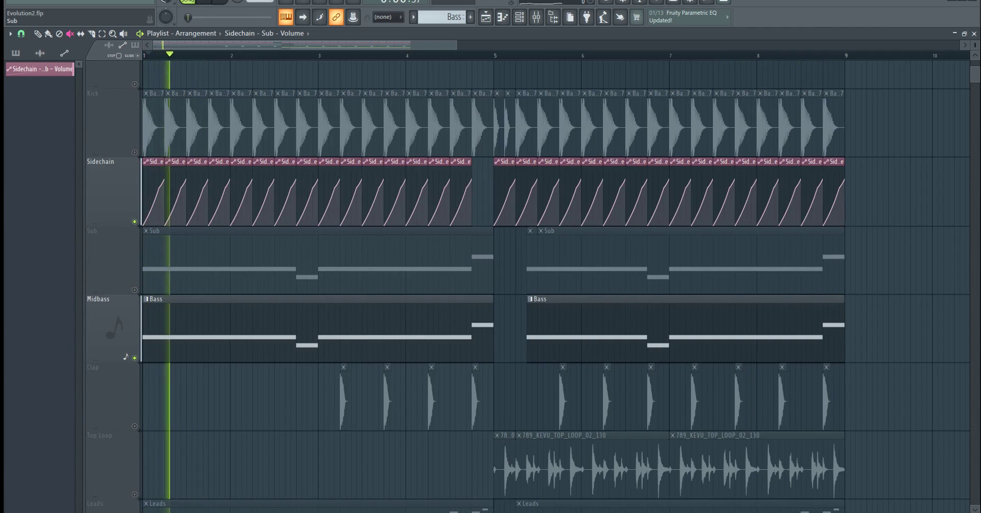
# Turn the Sub track on alongside the Midbass and Sidechain tracks and listen to them briefly.
pyautogui.click(134, 290)
pyautogui.press('space')
pyautogui.press('space')
pyautogui.press('space')
# Turn on the Kick track, play it briefly with the sidechained basses, and restore all playlist tracks from the soloed state.
pyautogui.click(134, 153)
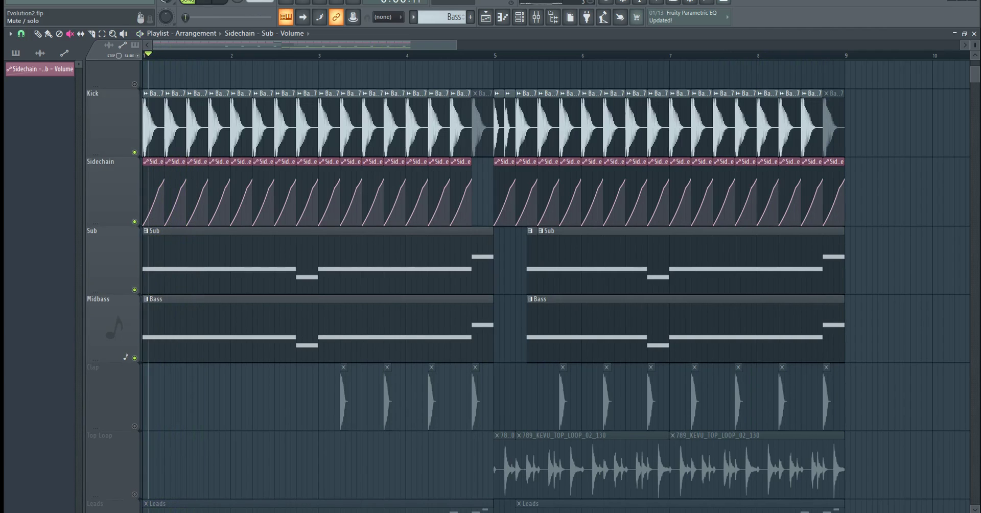
pyautogui.press('space')
pyautogui.press('space')
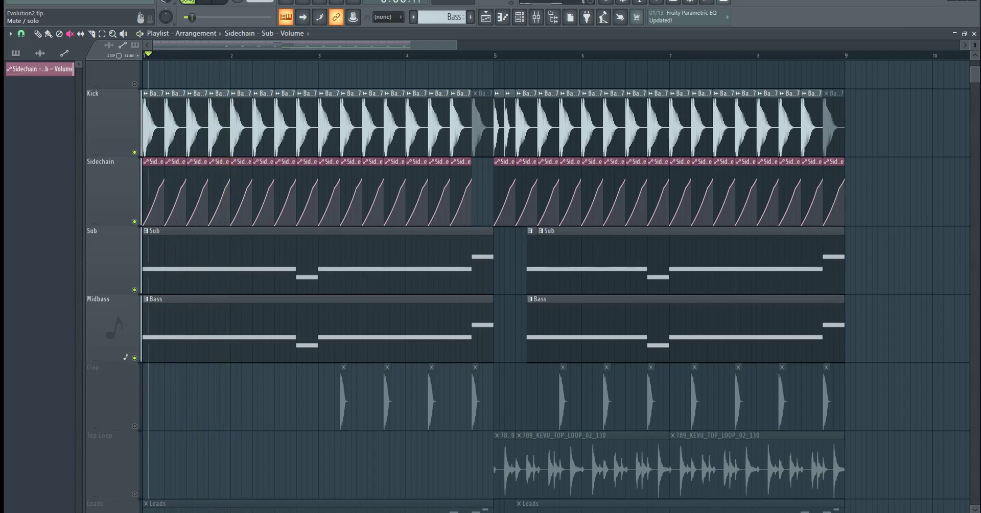
pyautogui.rightClick(134, 153)
pyautogui.rightClick(135, 153)
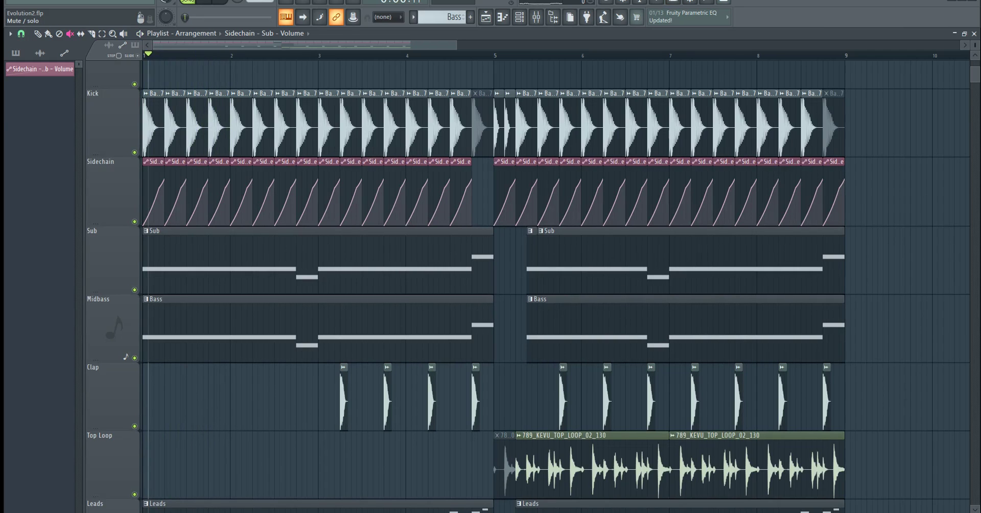